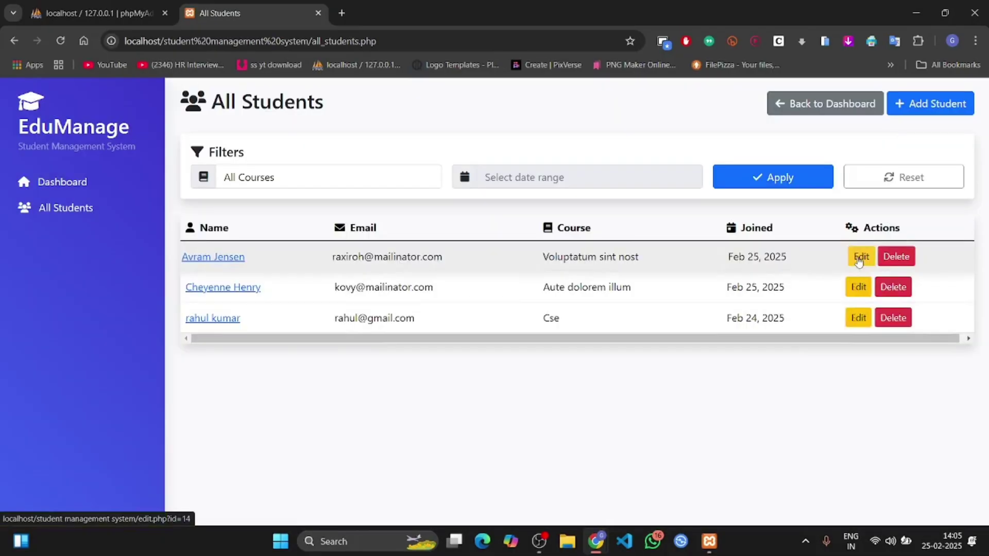
Step: Open the first student's edit form and select the existing Full Name text
click(858, 257)
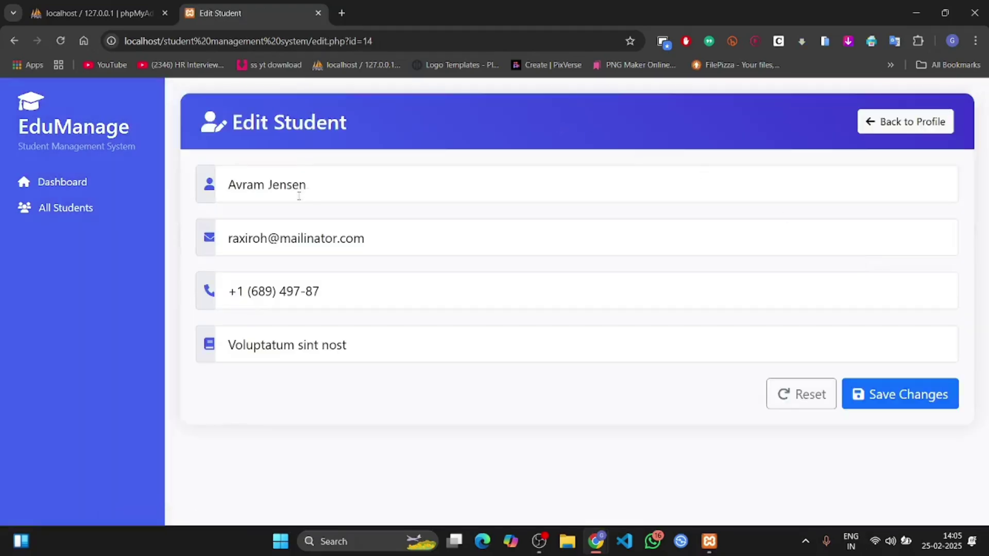
drag(310, 187, 216, 186)
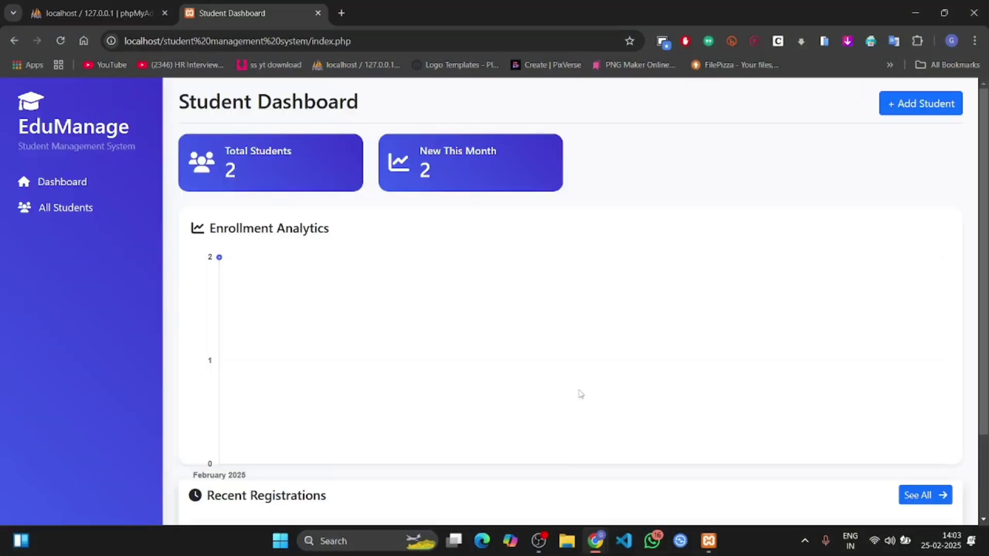
Step: Add a third student whose name, email, phone and course are autofilled with generated test data
click(580, 394)
click(580, 394)
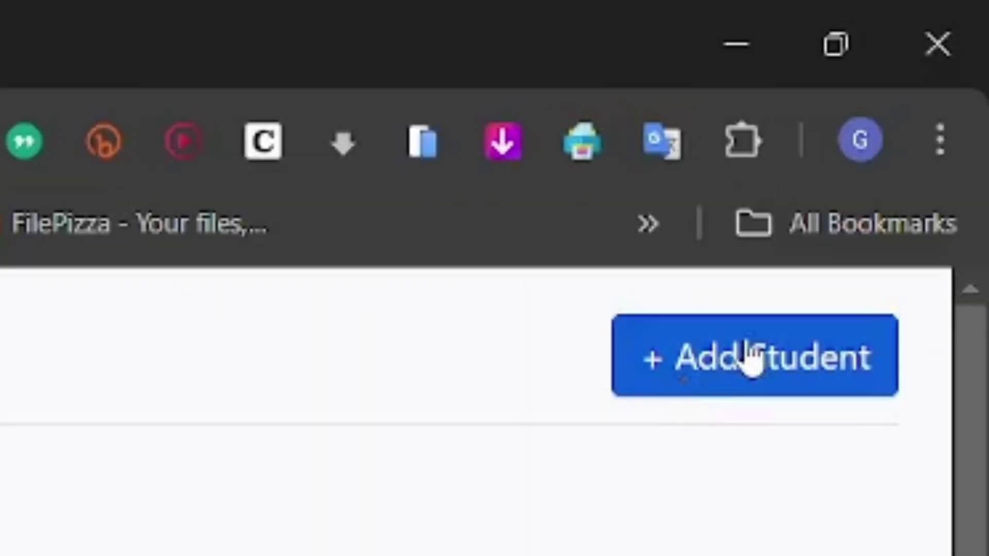
click(750, 351)
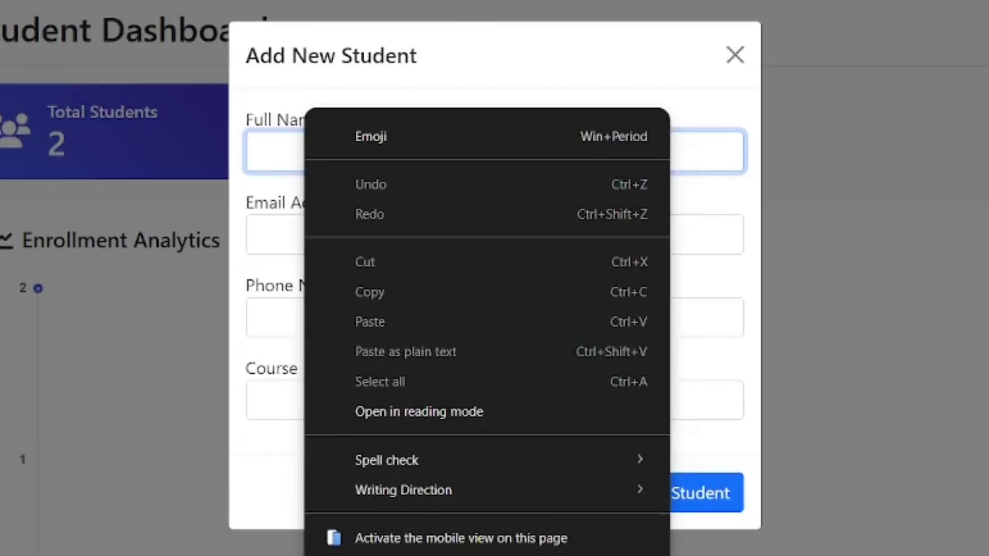
click(672, 394)
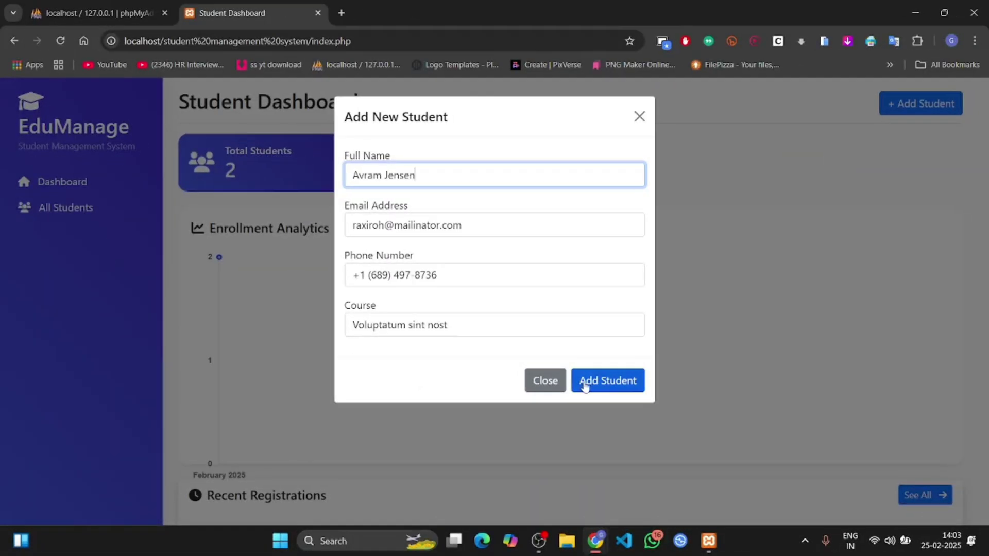
click(590, 383)
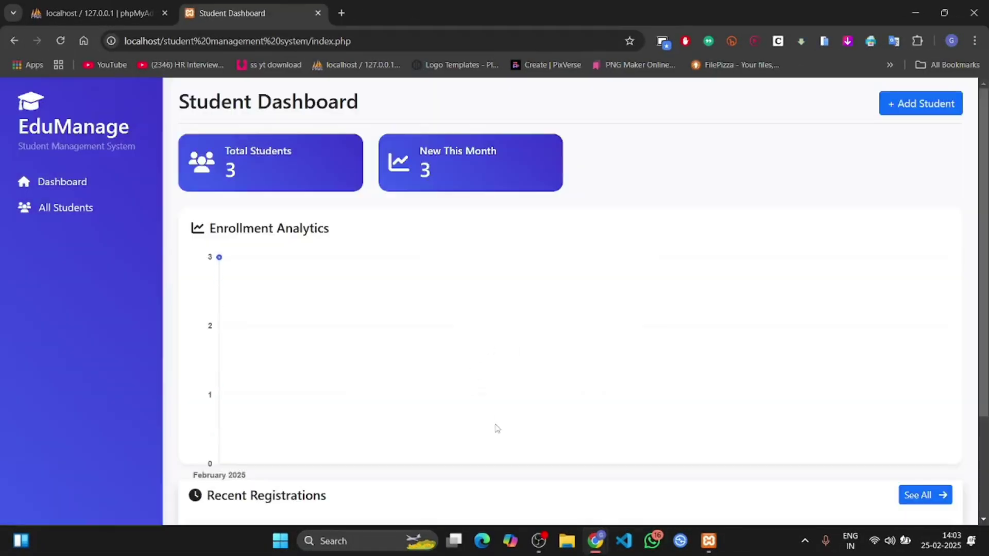
Step: Open the full All Students list via See All under Recent Registrations
scroll(496, 426, down, 3)
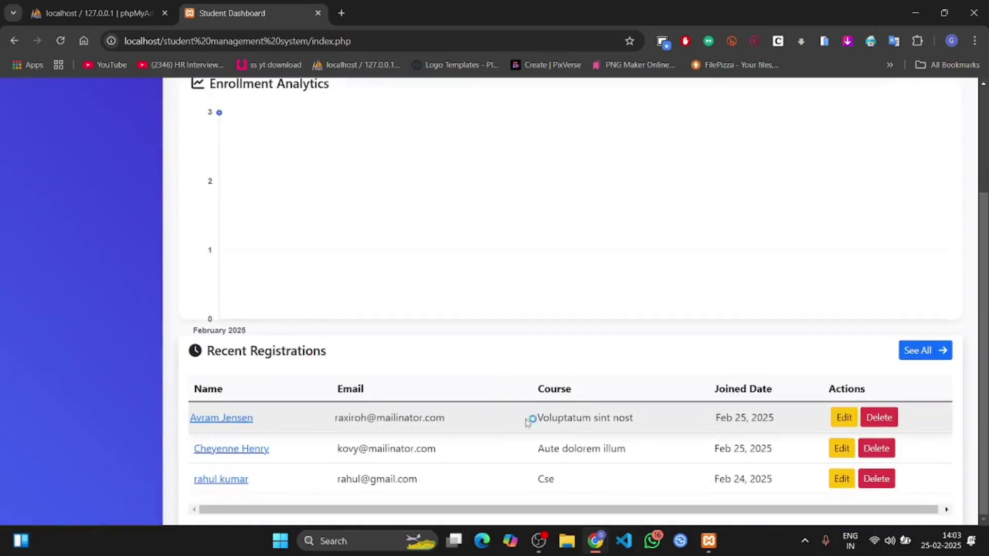
scroll(551, 226, up, 3)
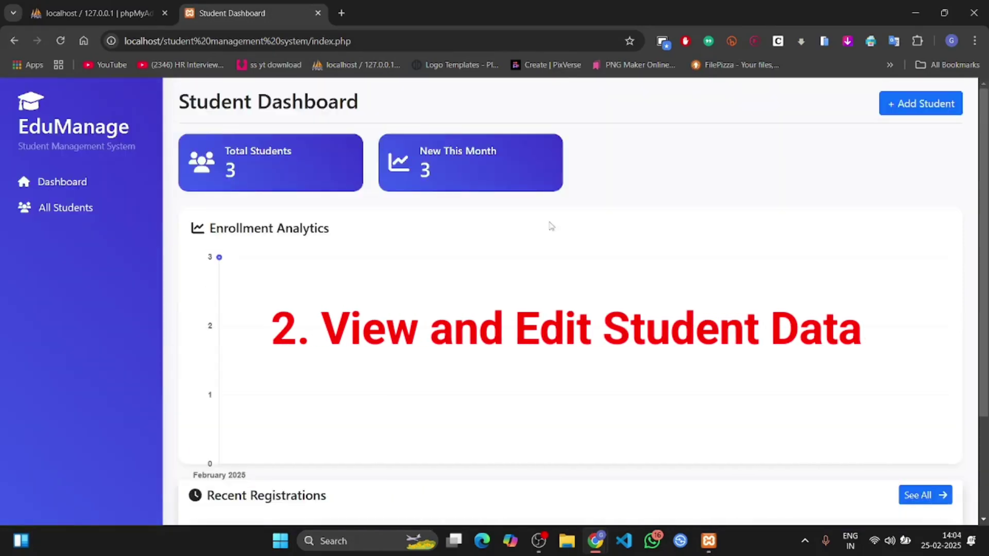
click(551, 226)
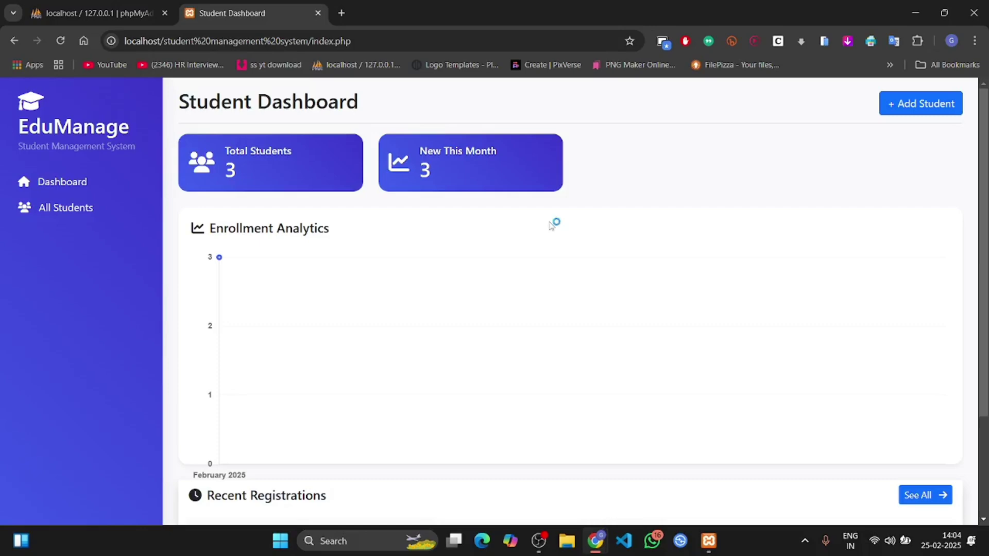
scroll(551, 227, down, 3)
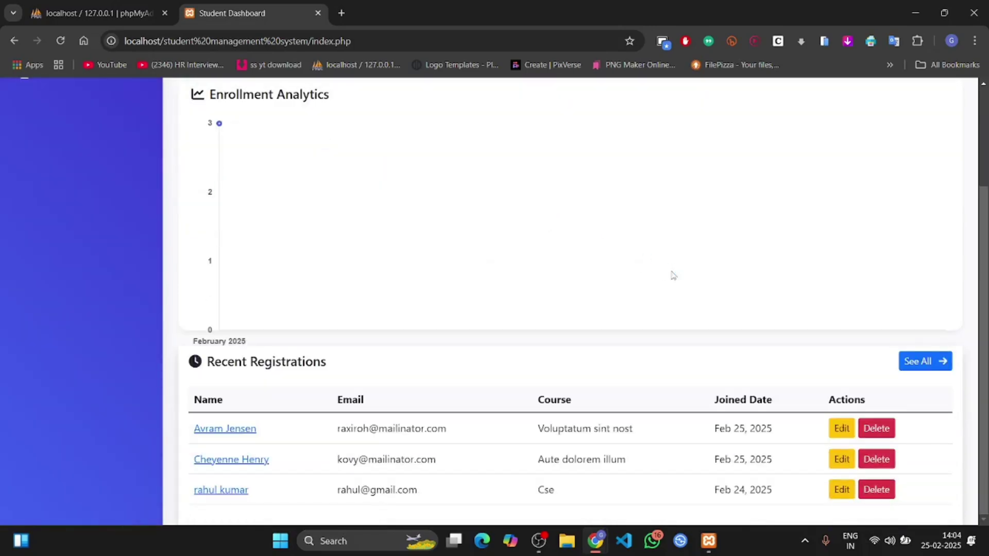
click(915, 363)
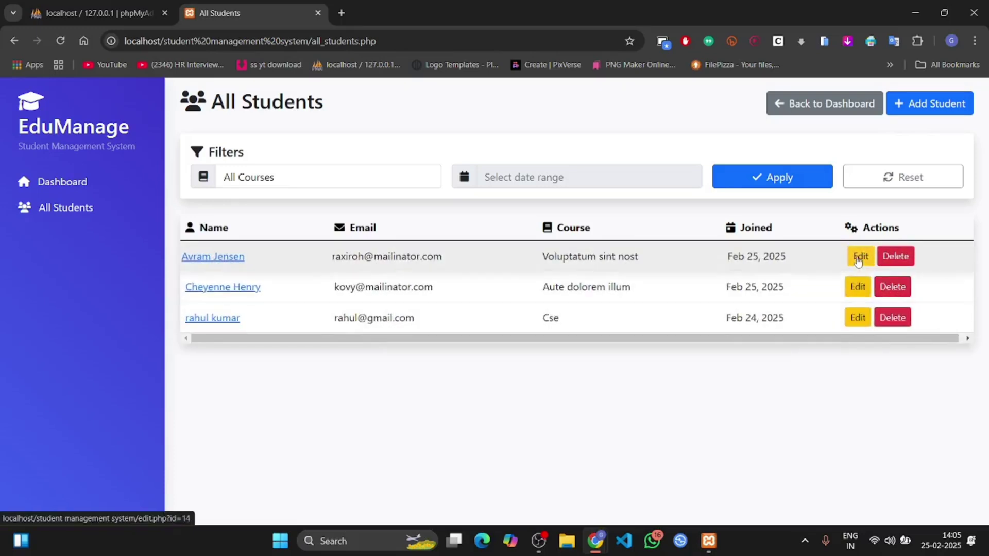
Step: Replace the first student's Full Name with a new name and save the changes
click(859, 257)
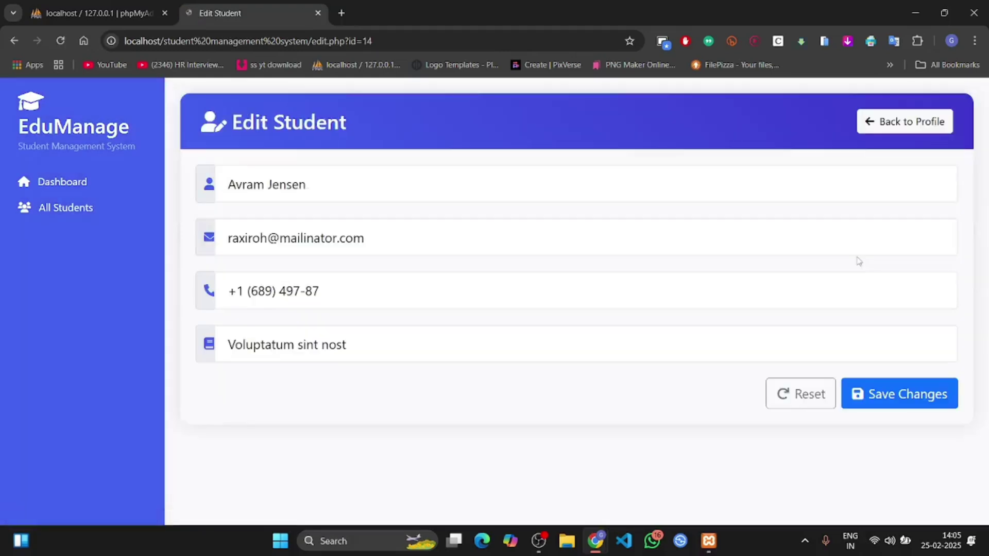
drag(310, 187, 228, 184)
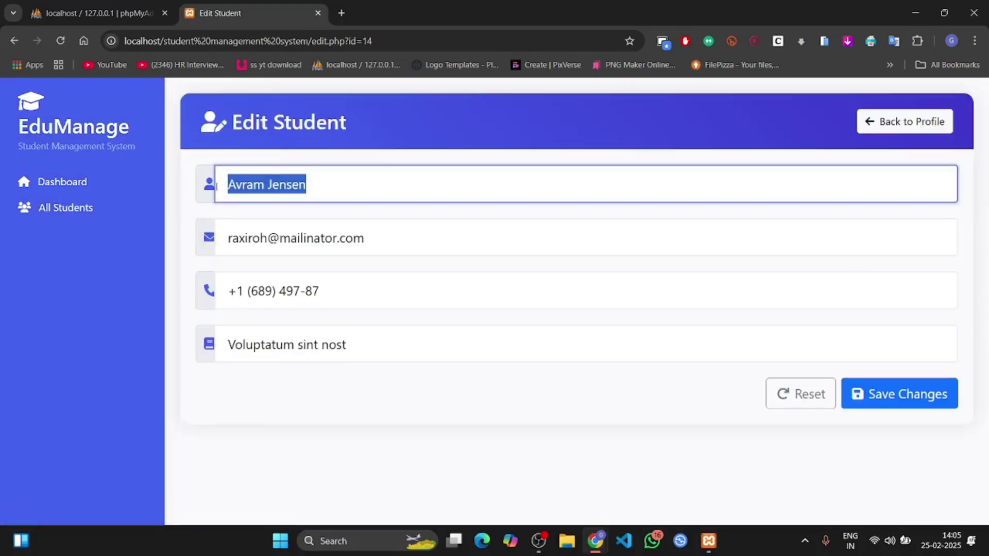
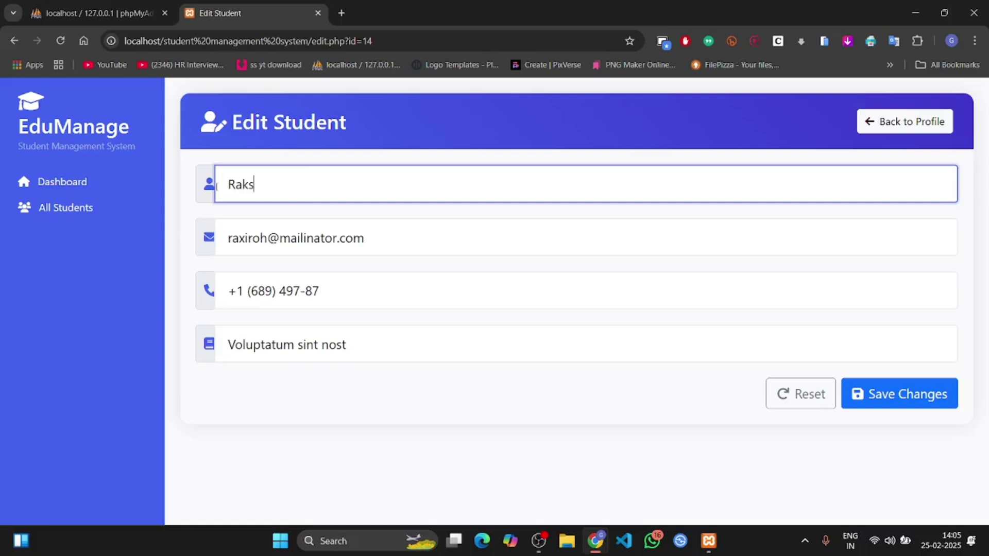
click(861, 395)
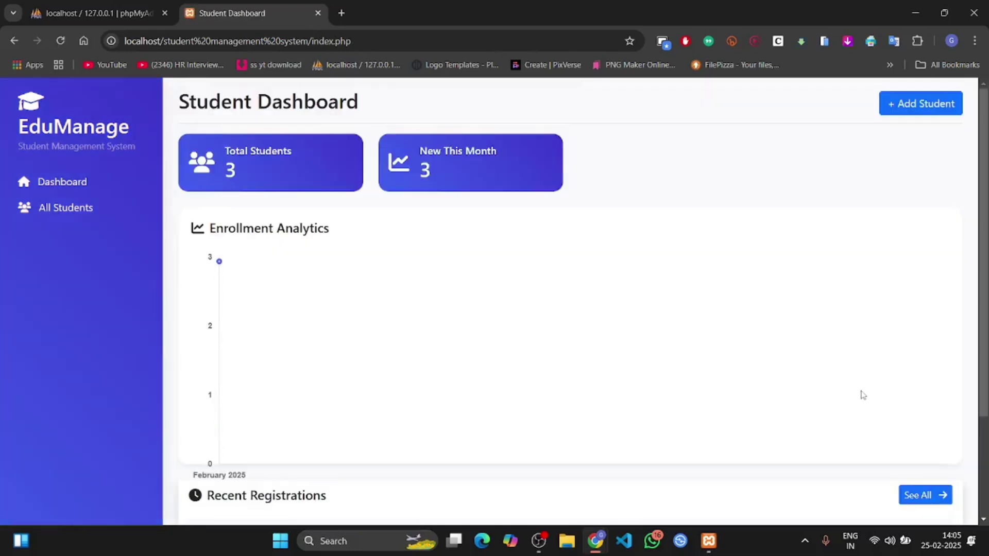
Step: Delete the second student, confirm the deletion, and reopen the list showing two students
click(921, 497)
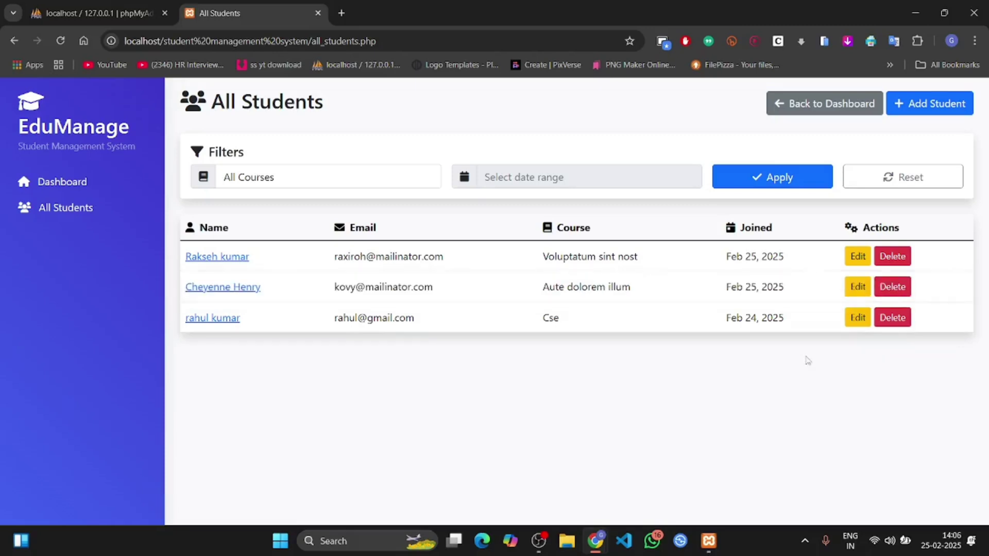
click(892, 289)
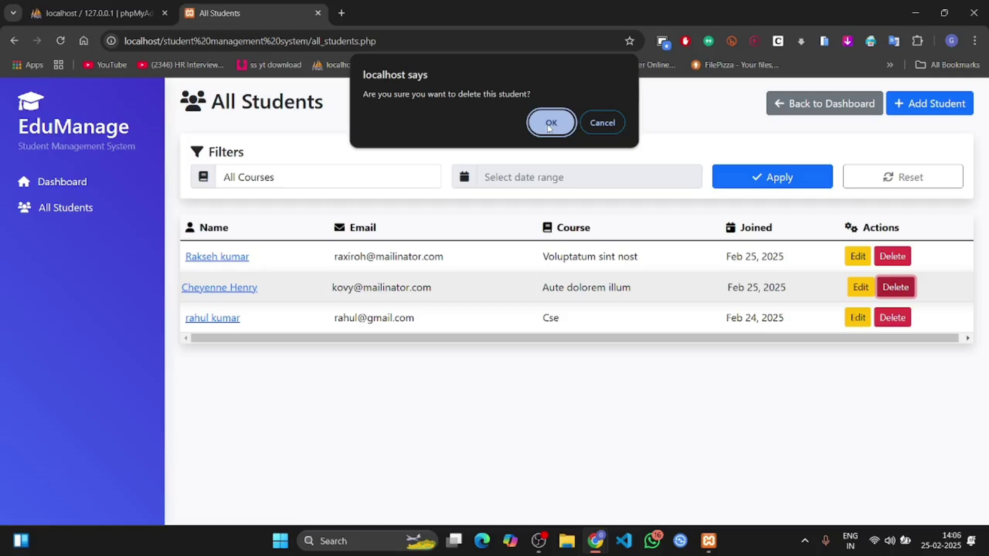
click(549, 127)
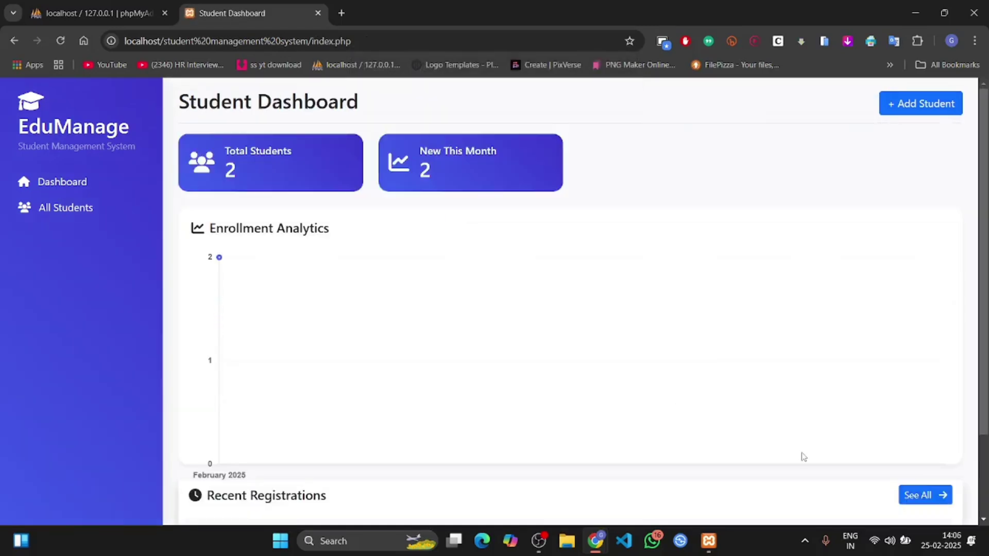
scroll(787, 453, down, 2)
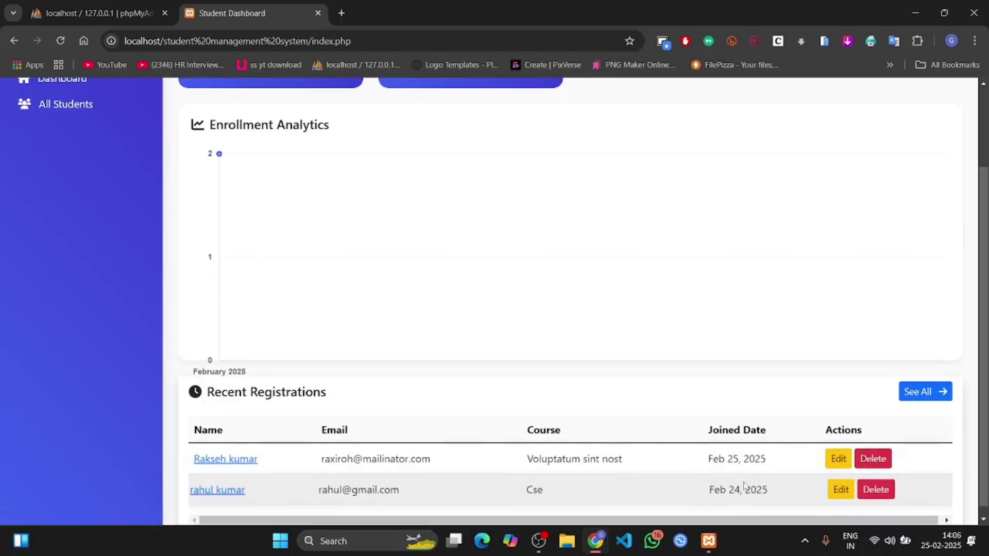
click(924, 392)
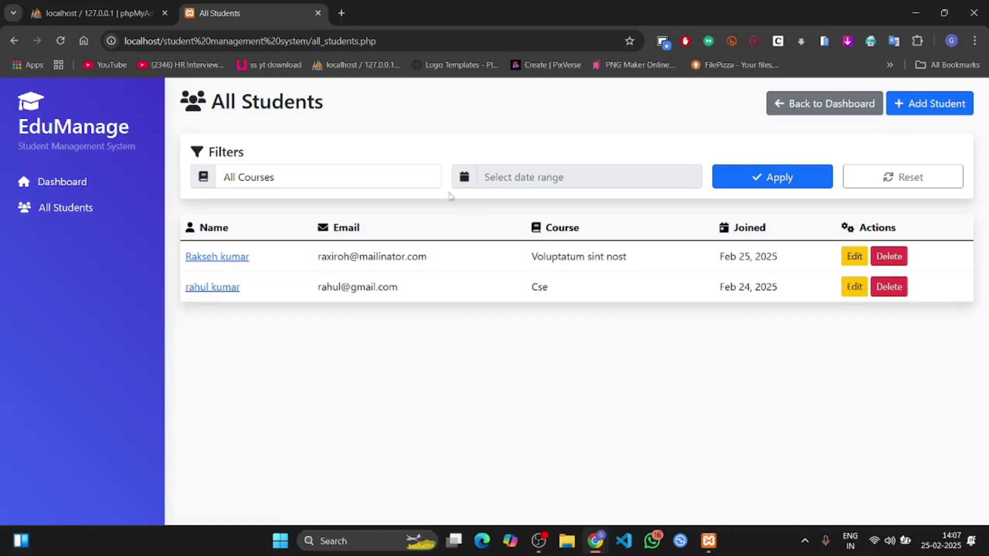
Step: Set the student list's course filter to Cse
click(320, 177)
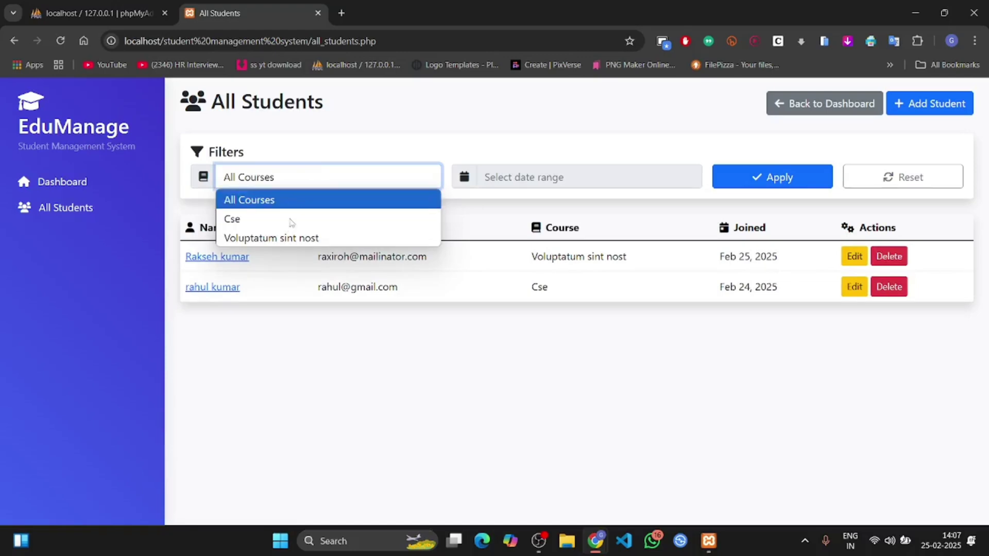
click(350, 359)
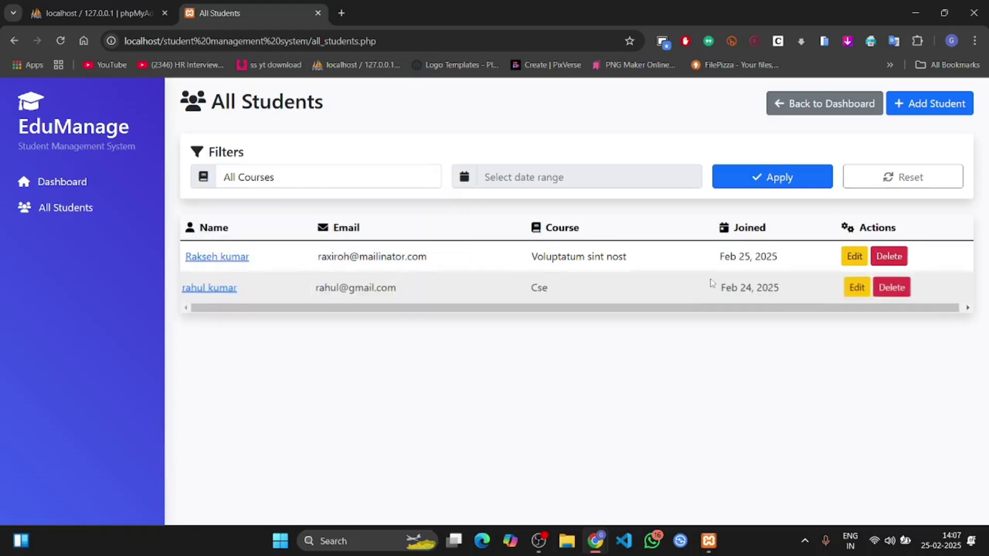
click(545, 267)
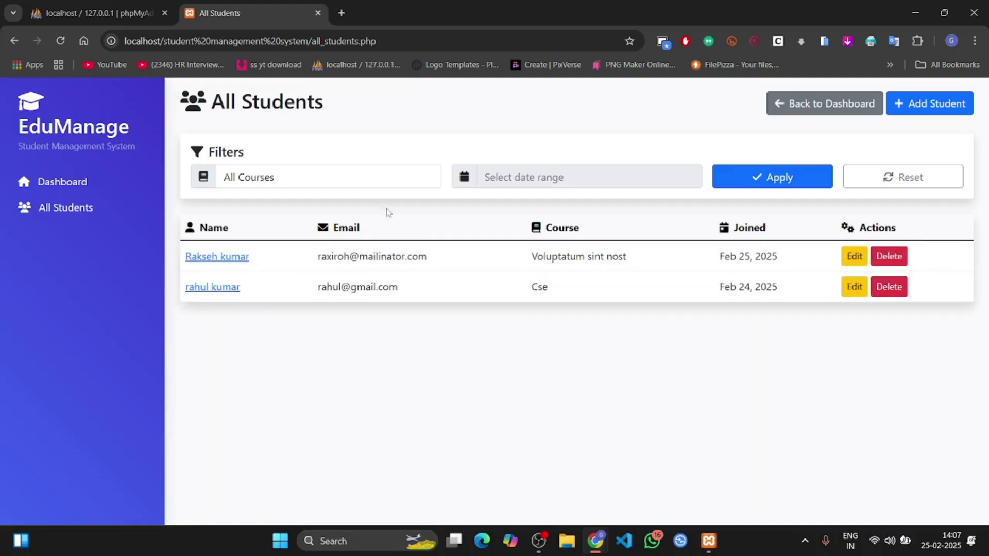
click(358, 190)
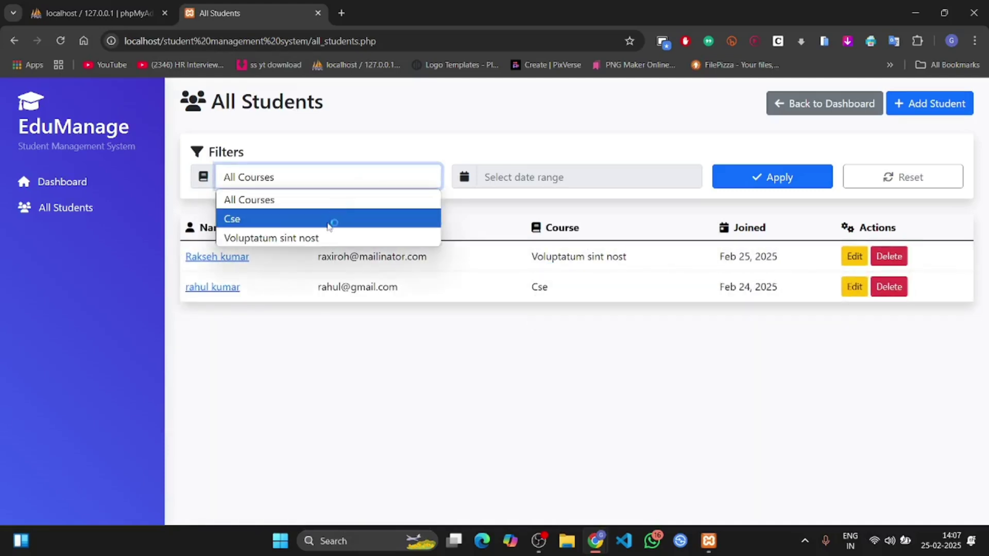
click(328, 221)
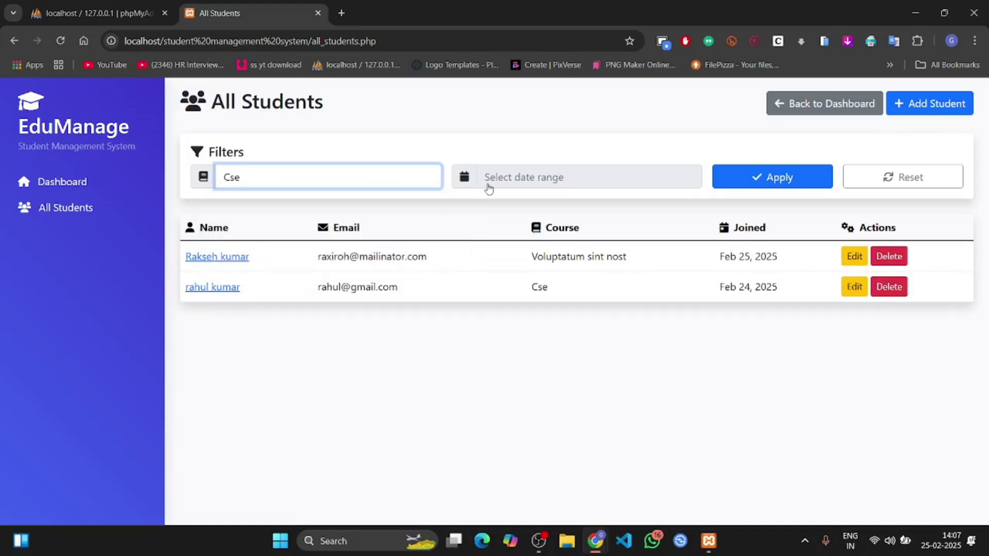
Step: Apply a joining-date range of 25–26 February 2025, which returns no students
click(488, 186)
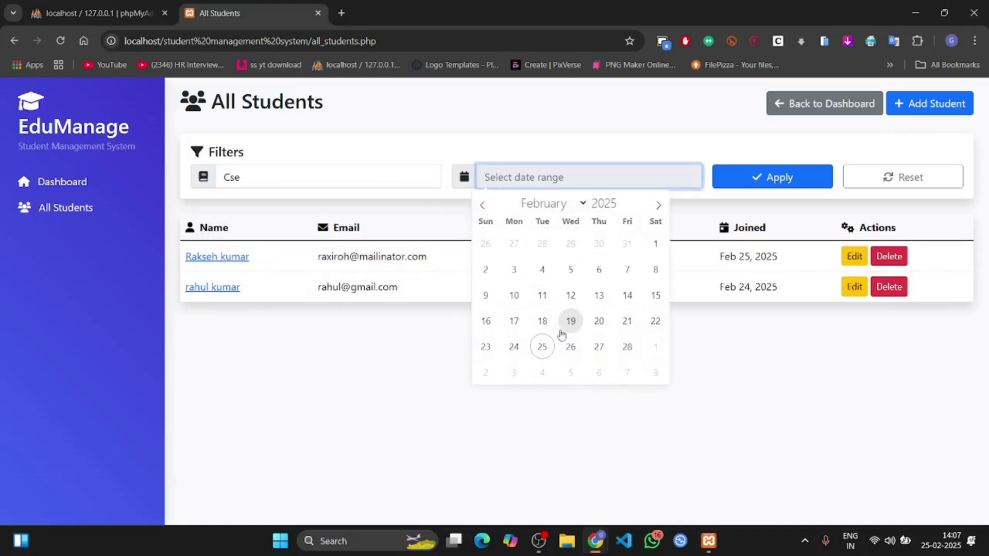
click(542, 347)
click(569, 347)
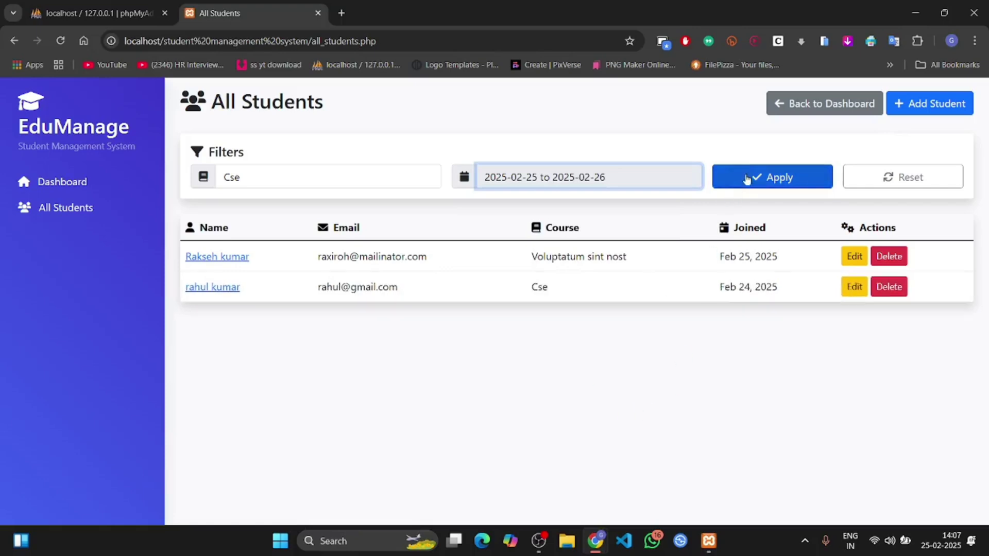
click(748, 178)
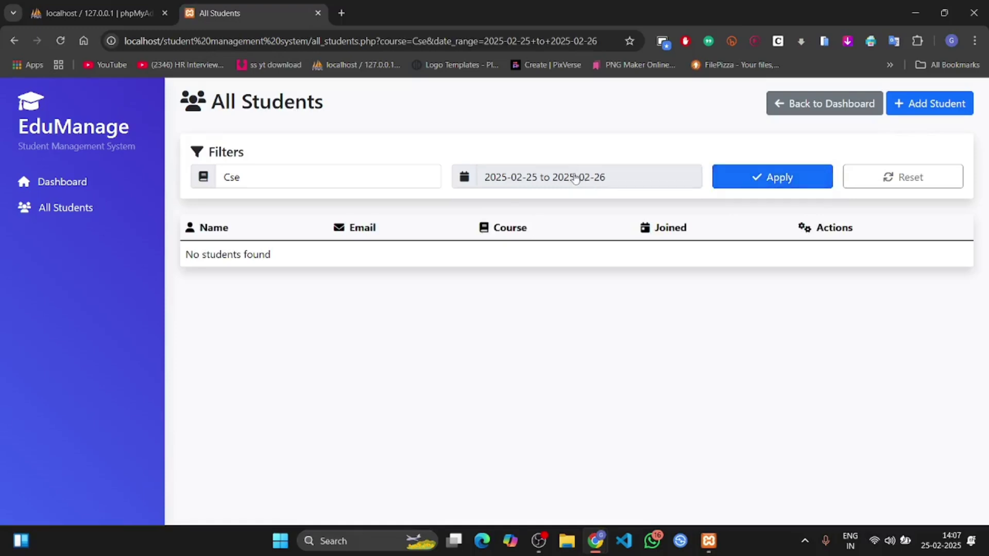
click(575, 178)
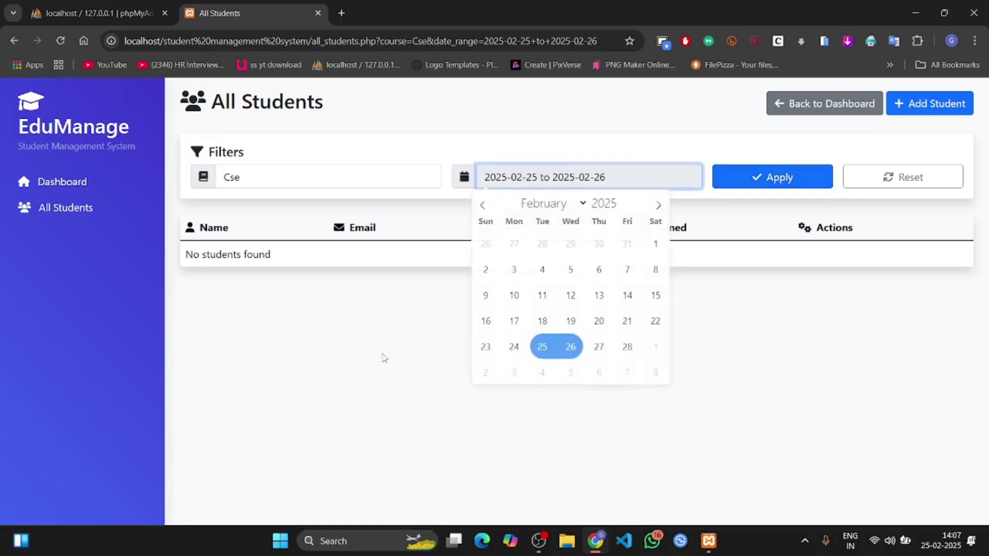
click(384, 357)
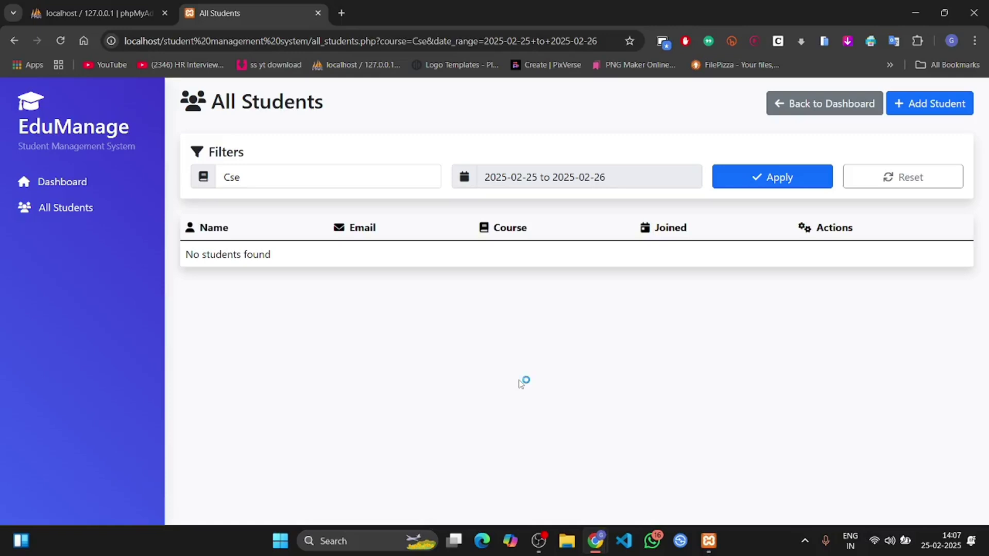
Step: Filter the student list by the Voluptatum sint nost course
click(298, 178)
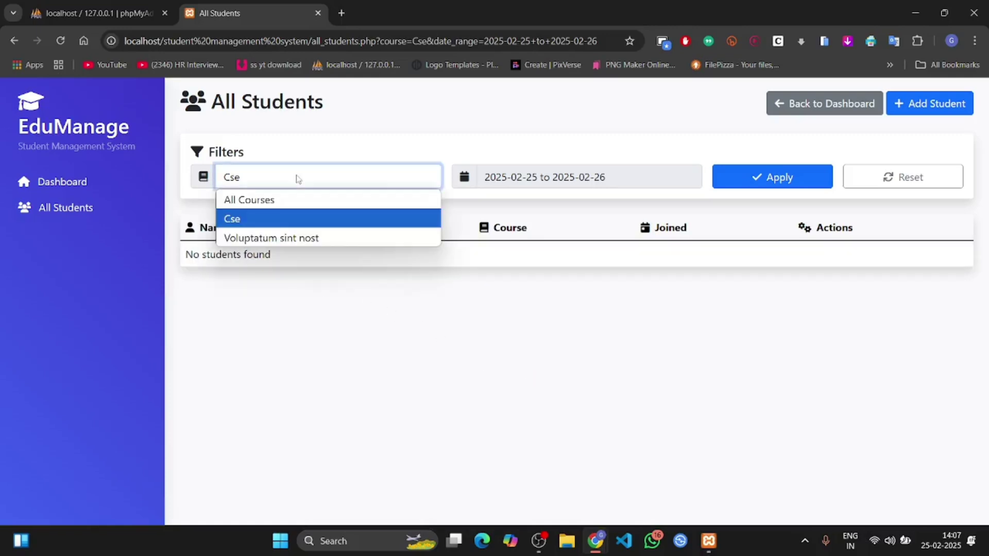
click(290, 237)
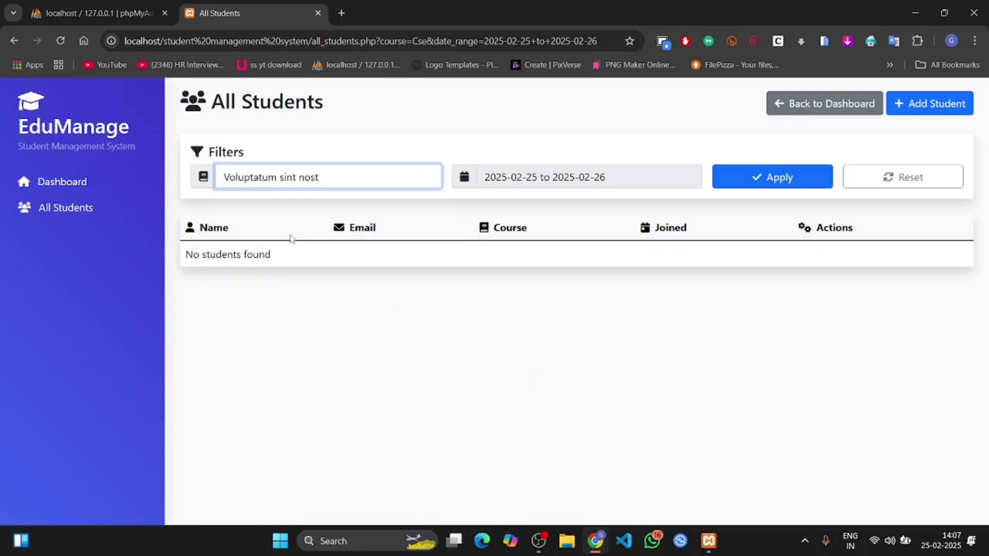
click(742, 180)
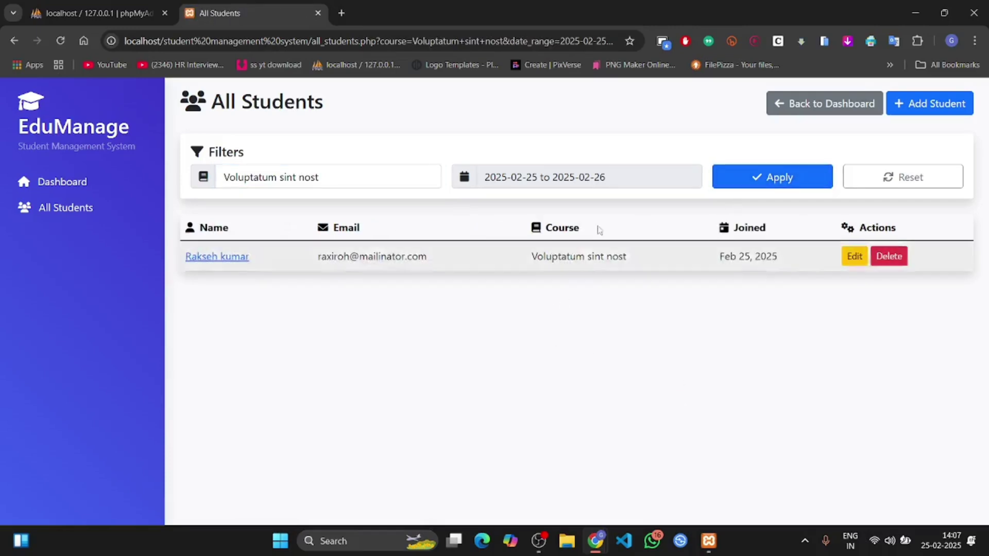
Step: Filter by Cse with dates 1–26 February, then reset all filters
click(613, 178)
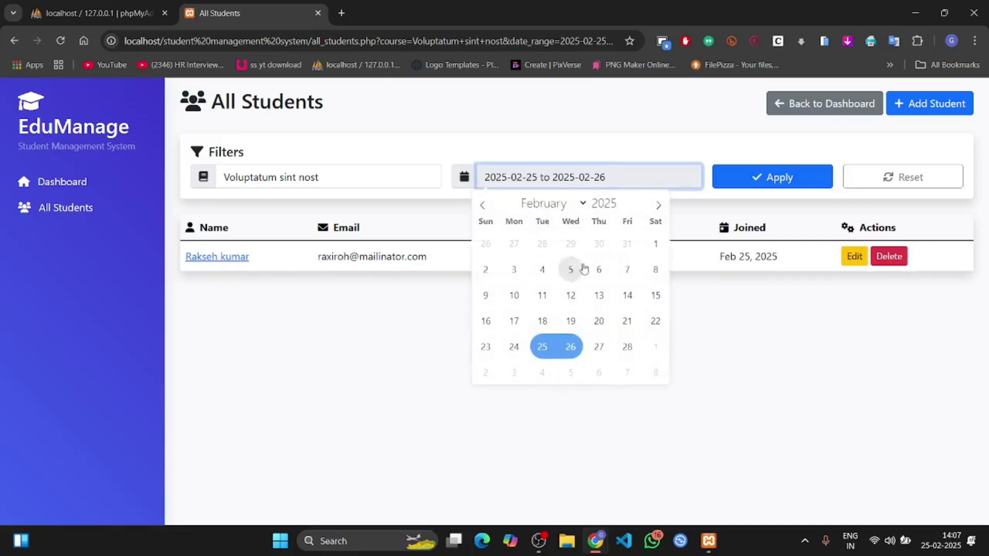
click(654, 244)
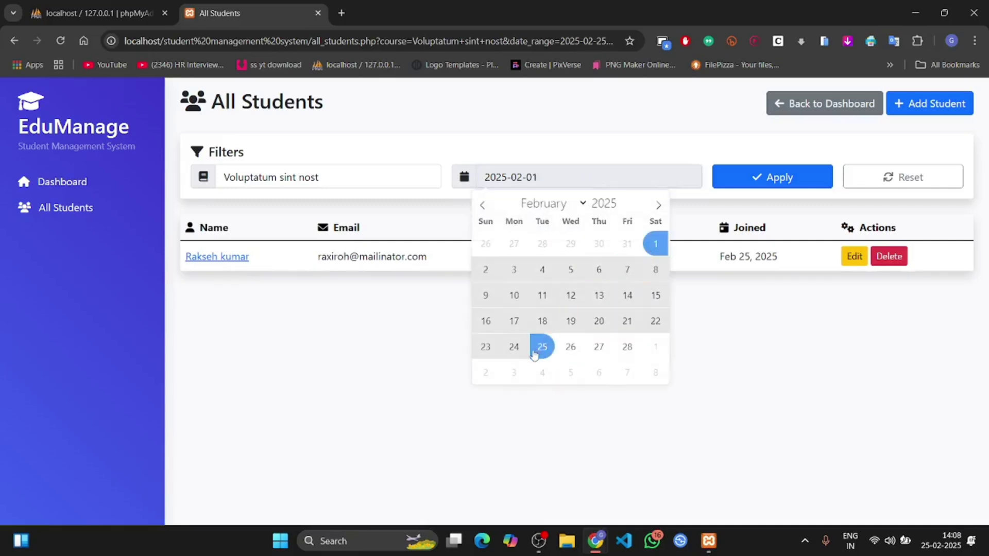
click(570, 347)
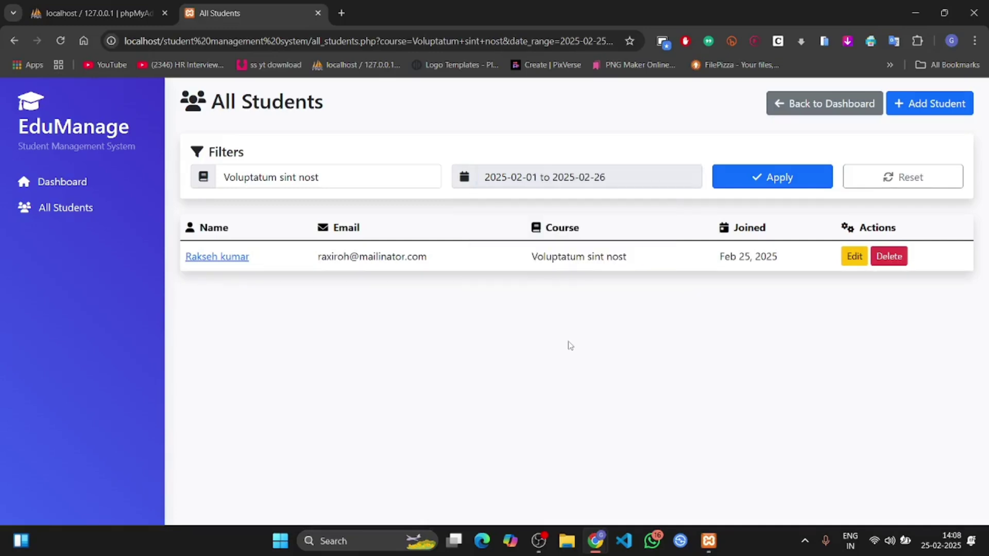
click(397, 180)
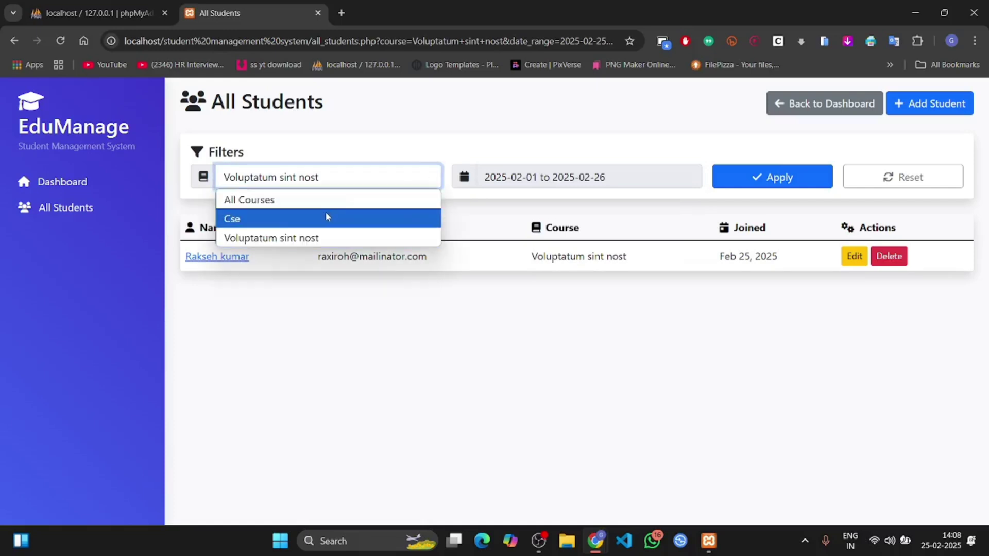
click(327, 218)
click(760, 177)
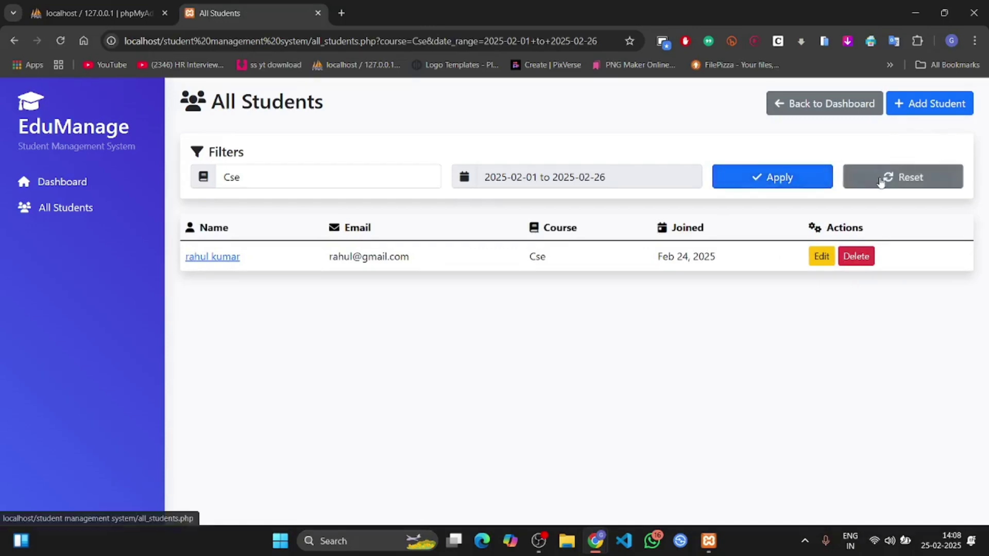
click(881, 181)
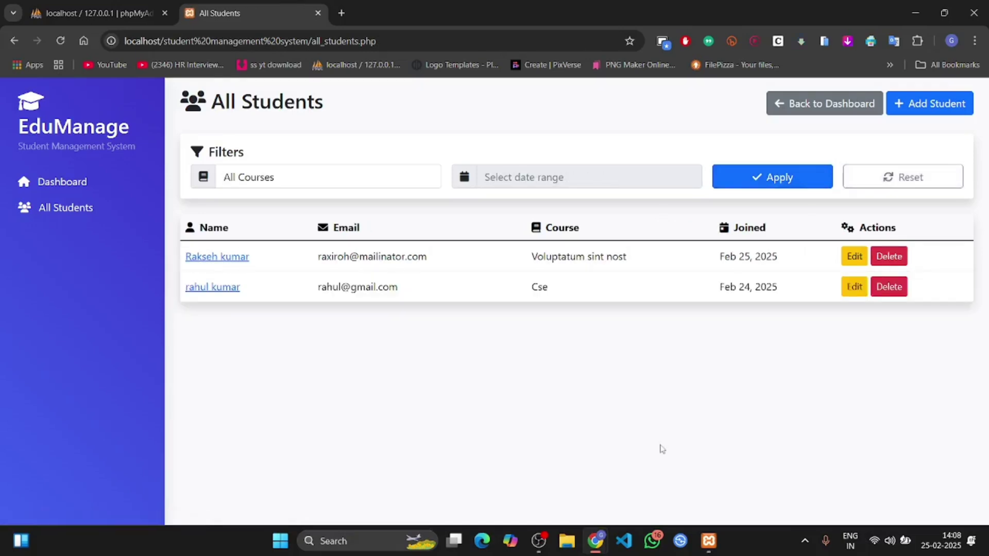
Step: Return to the Student Dashboard and check both students under Recent Registrations
click(62, 181)
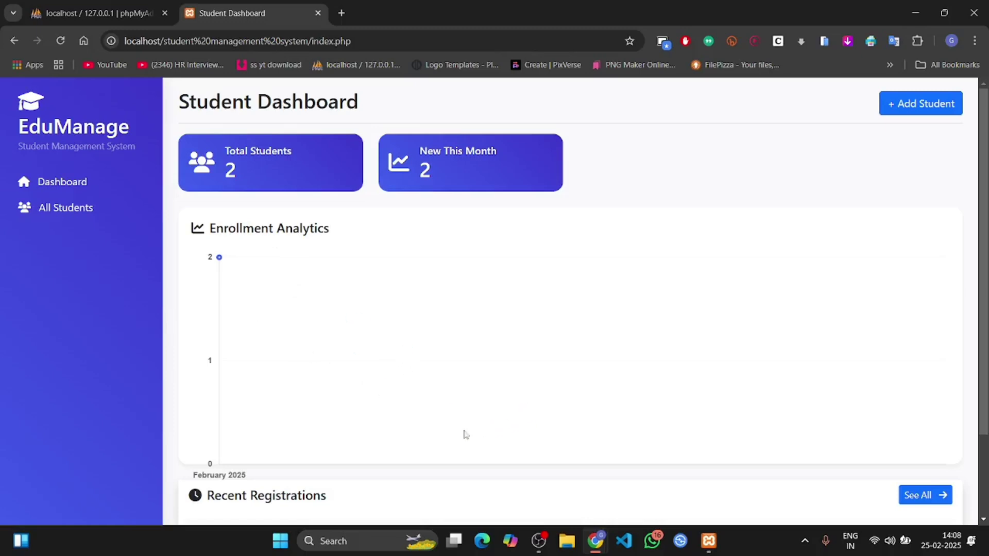
scroll(300, 343, down, 2)
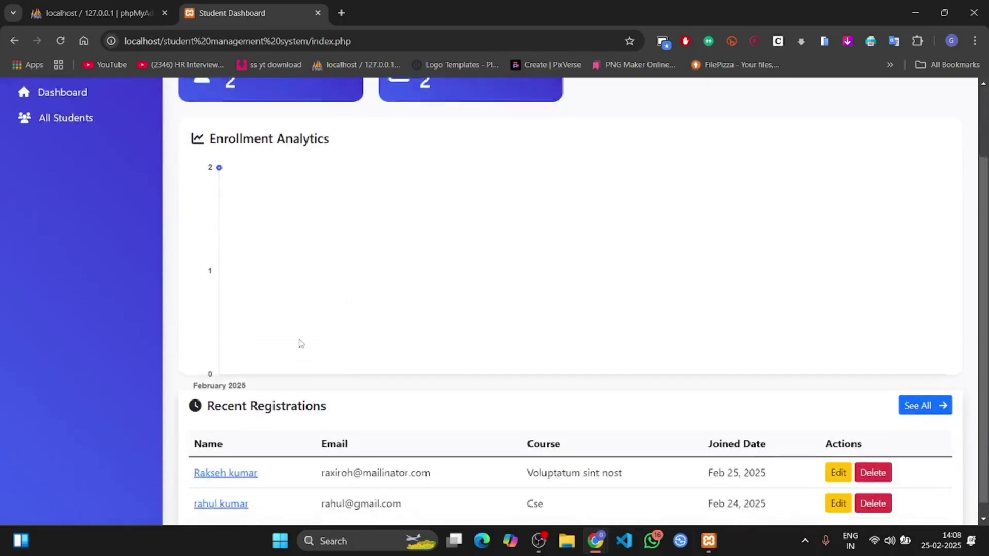
scroll(301, 343, up, 2)
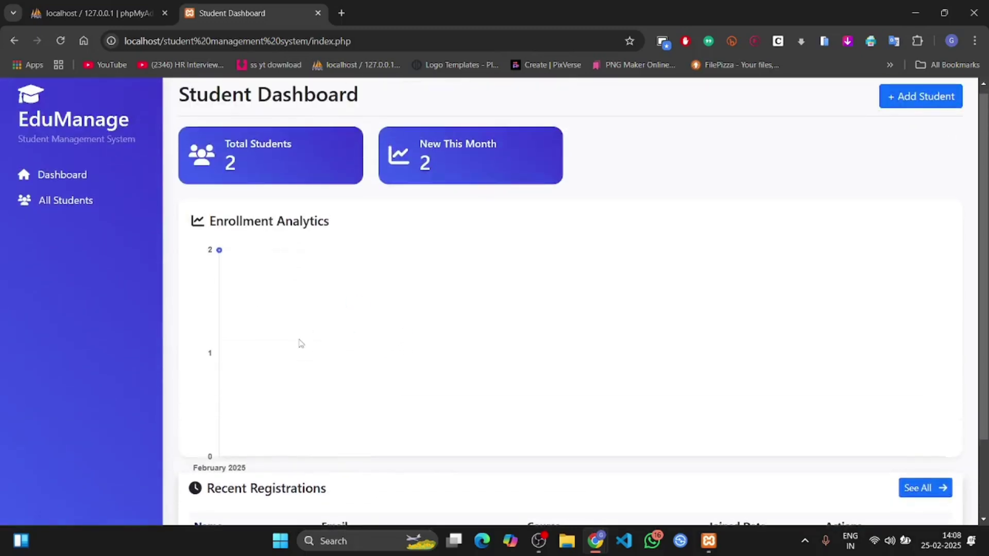